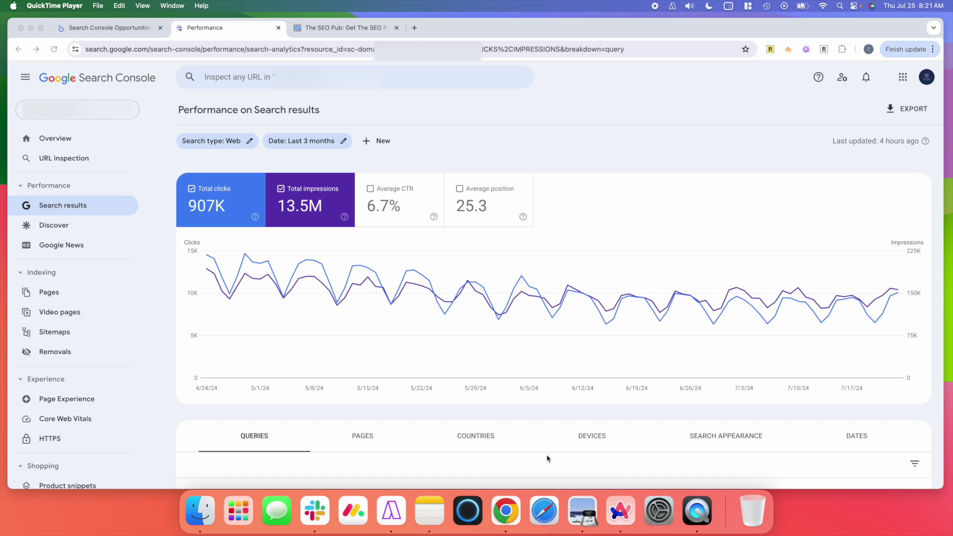
# Add Average position to the report and sort queries by position ascending, position 1 first.
pyautogui.click(460, 190)
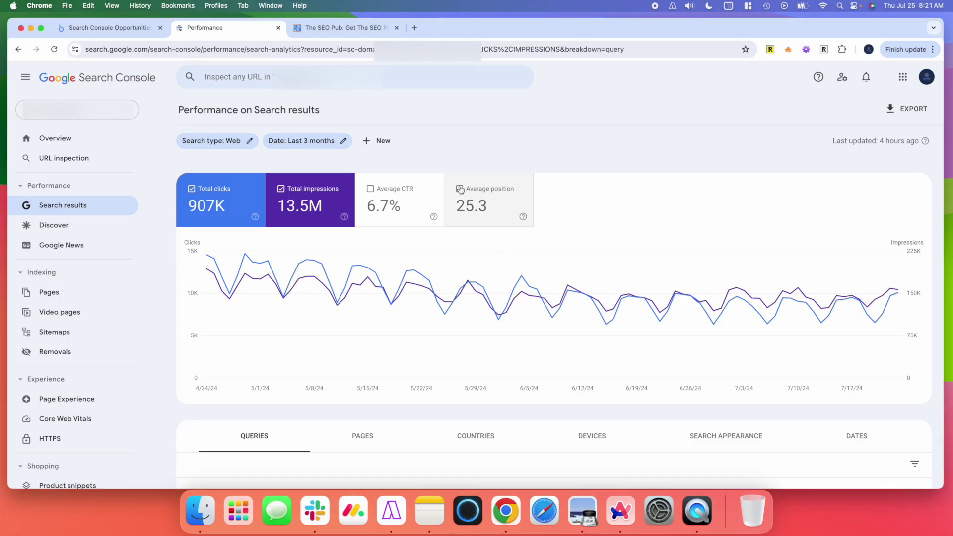
pyautogui.click(460, 189)
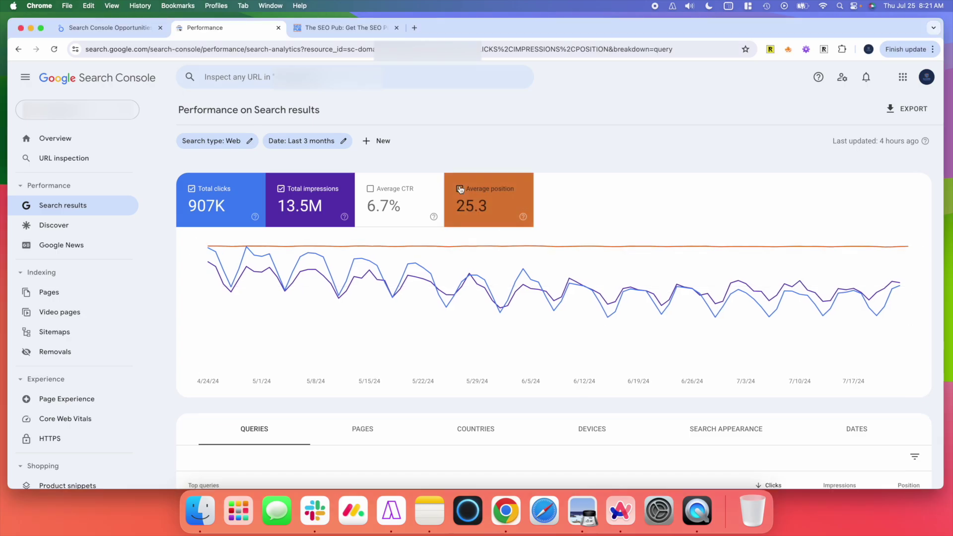
pyautogui.scroll(-5, 641, 278)
pyautogui.scroll(-2, 654, 289)
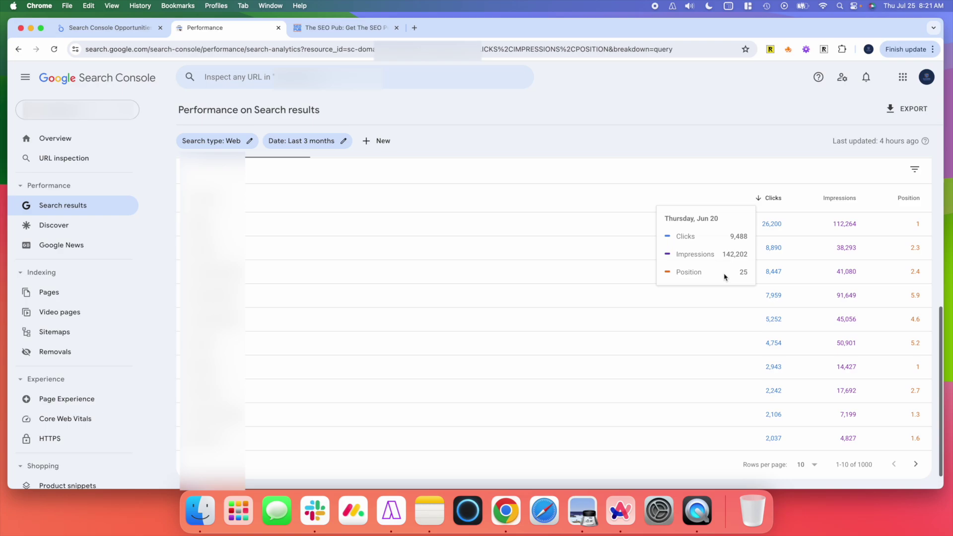
pyautogui.click(907, 198)
pyautogui.click(907, 205)
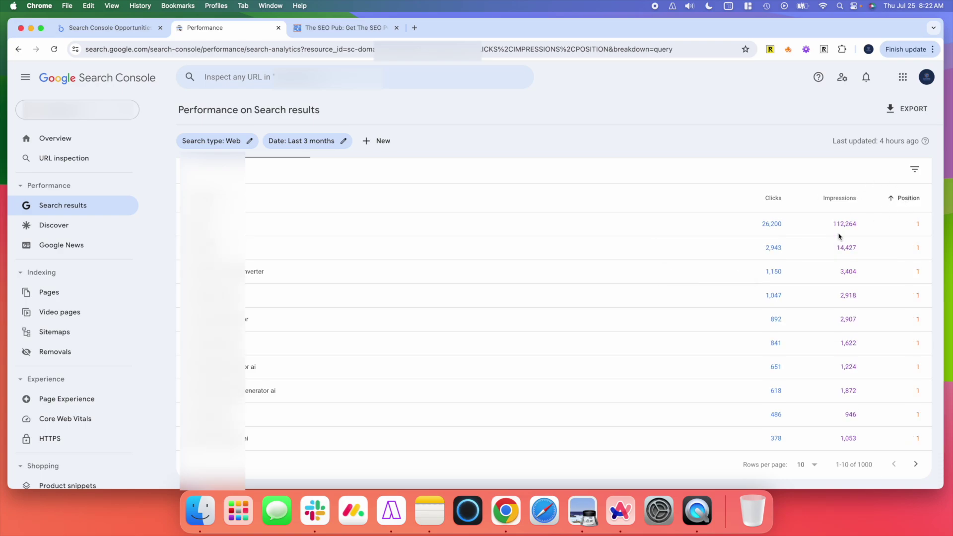
pyautogui.scroll(-1, 814, 397)
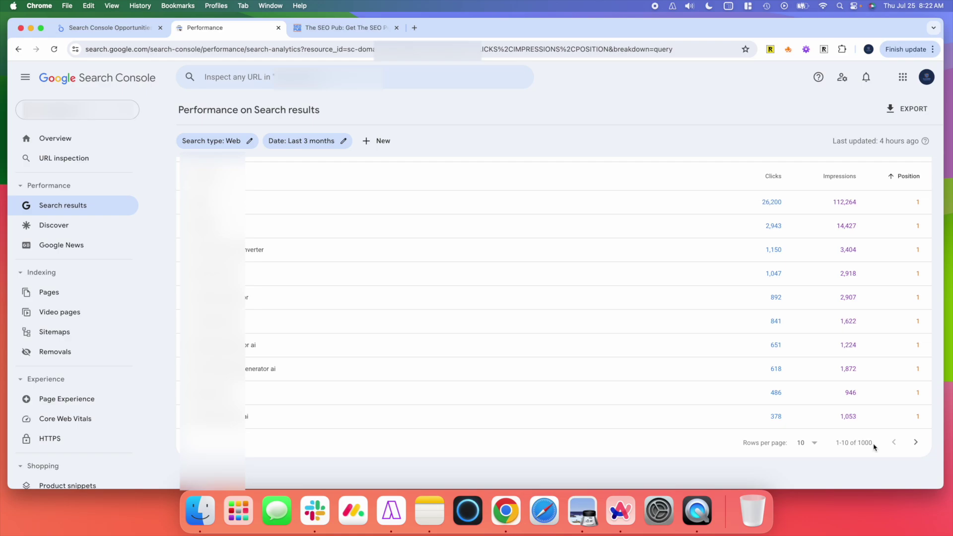
# Show 500 query rows per page and scroll through the table.
pyautogui.click(806, 443)
pyautogui.click(802, 474)
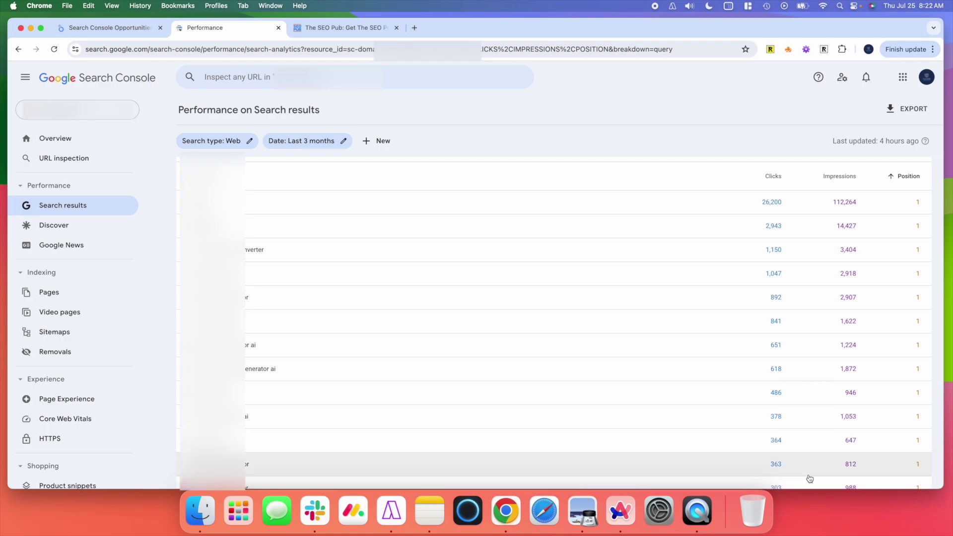
pyautogui.scroll(-15, 810, 476)
pyautogui.scroll(-20, 810, 476)
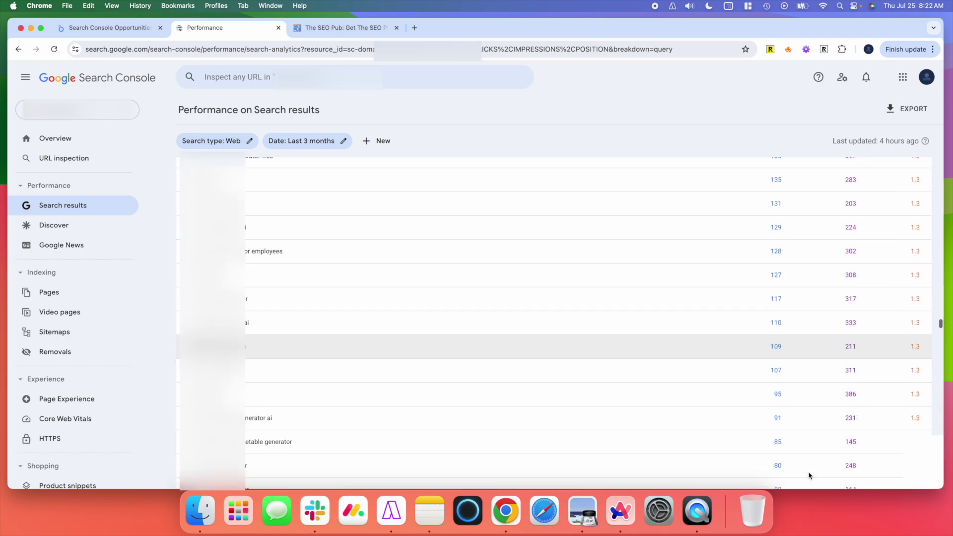
pyautogui.scroll(15, 814, 297)
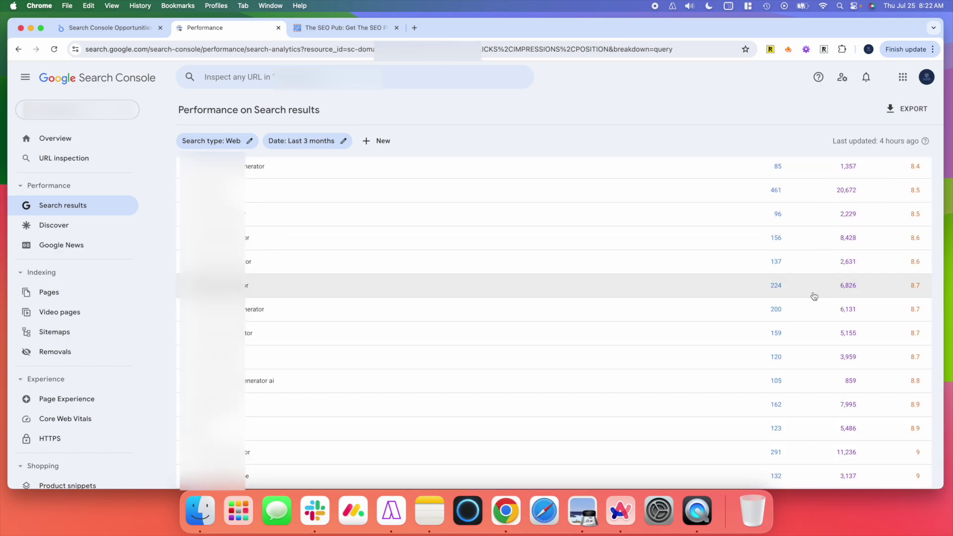
pyautogui.scroll(-10, 814, 296)
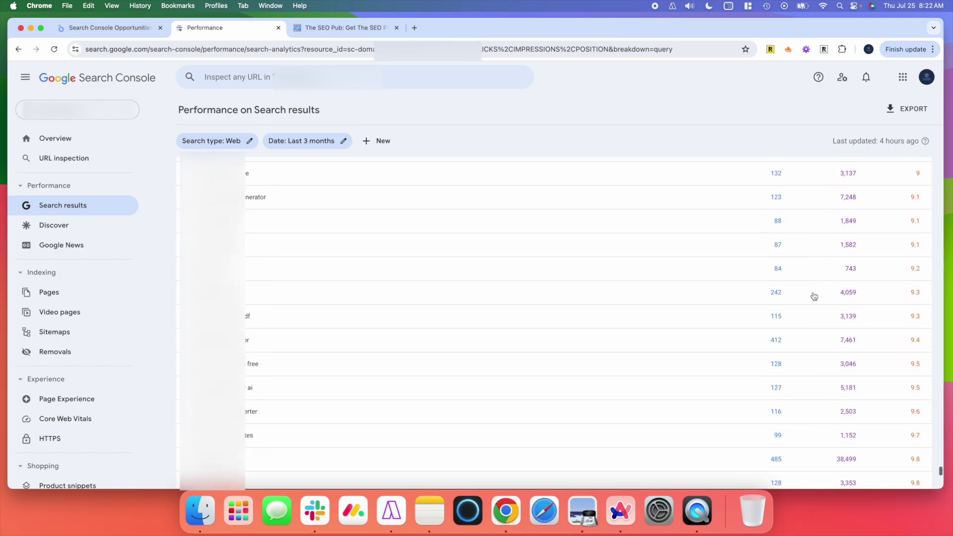
pyautogui.scroll(-15, 814, 297)
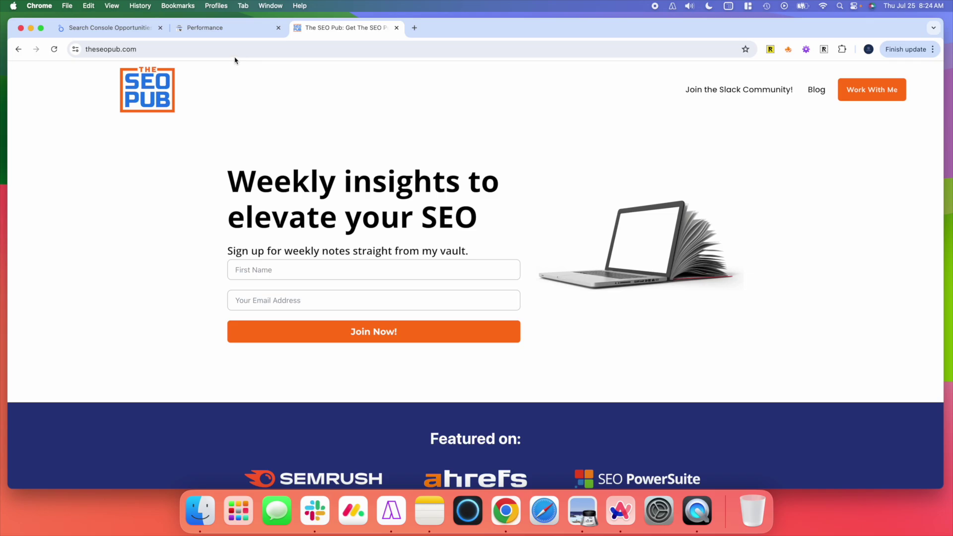
# Switch to the 'Search Console Opportunities' Looker Studio tab.
pyautogui.click(121, 28)
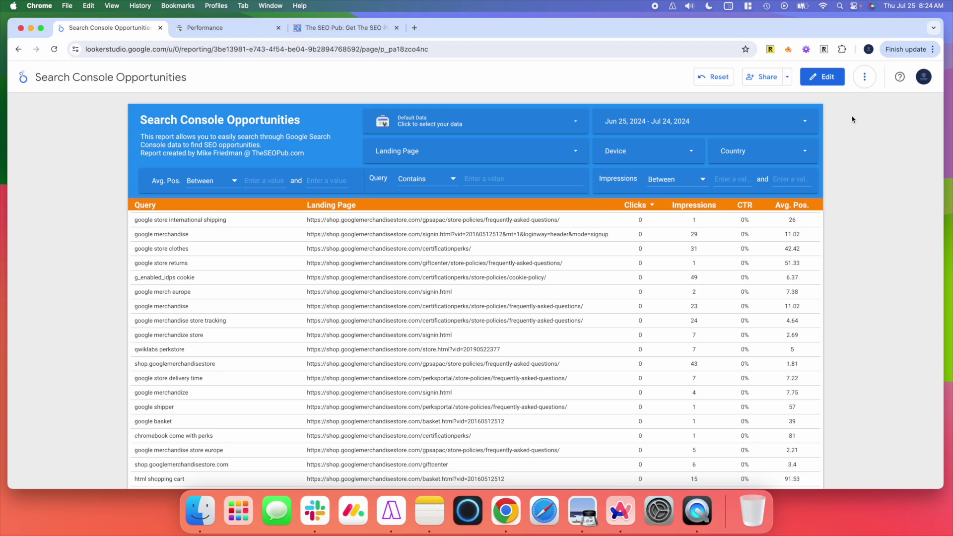
pyautogui.click(866, 74)
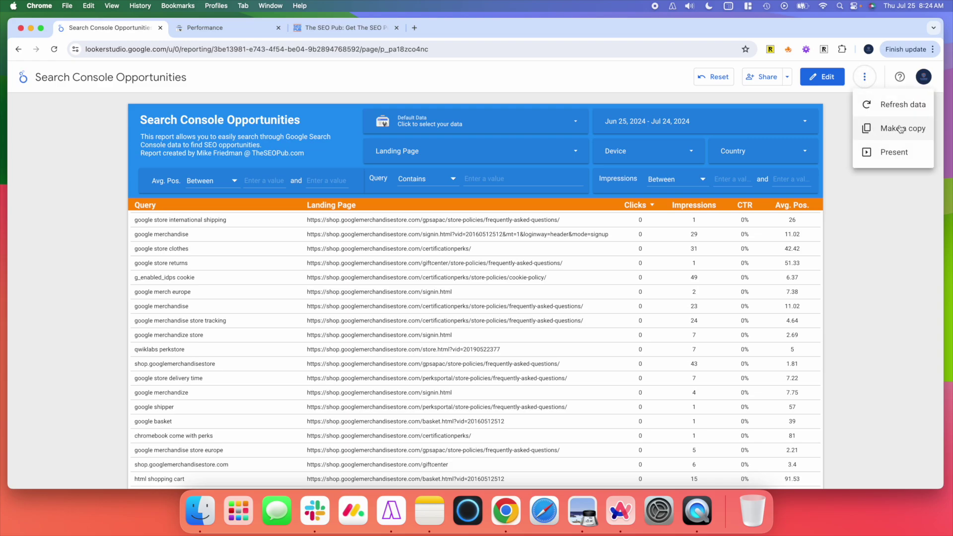
pyautogui.click(887, 243)
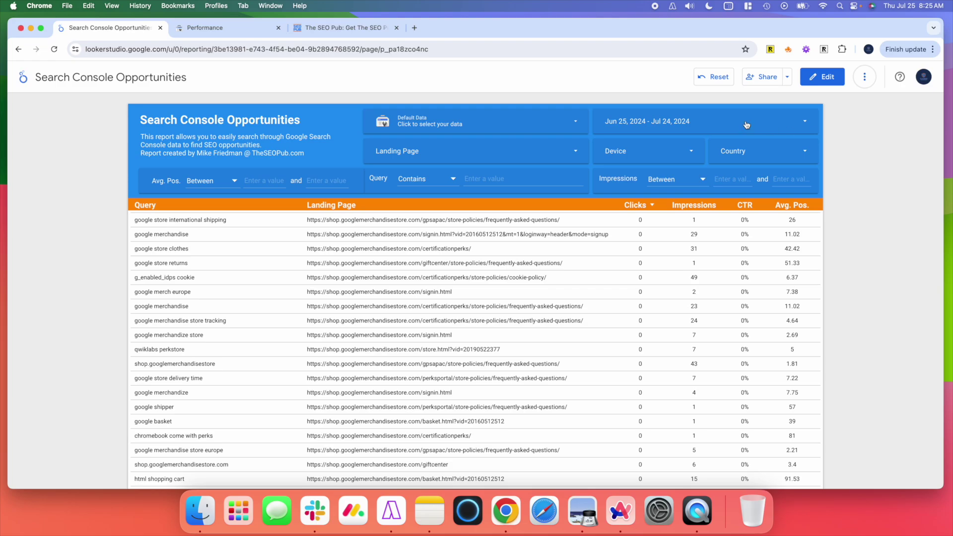
pyautogui.click(529, 127)
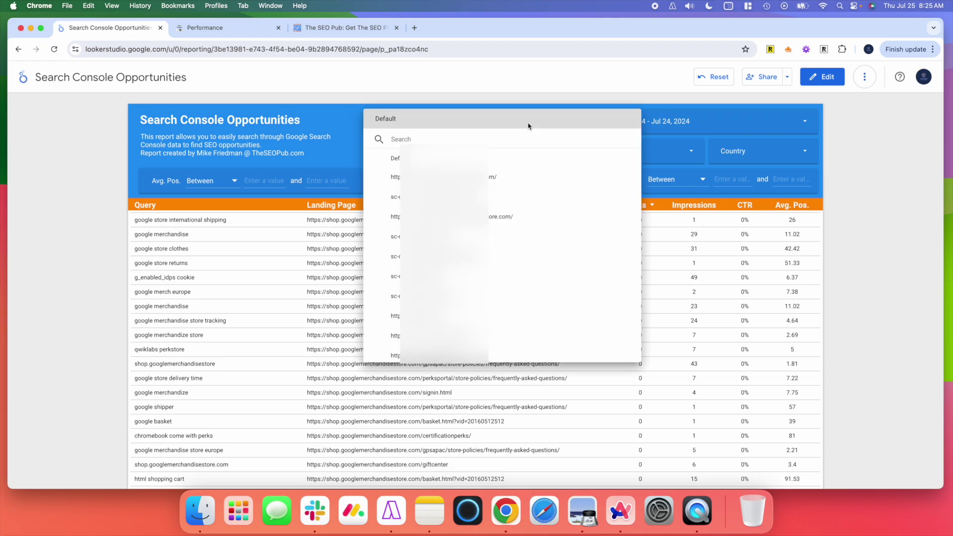
pyautogui.scroll(-5, 558, 214)
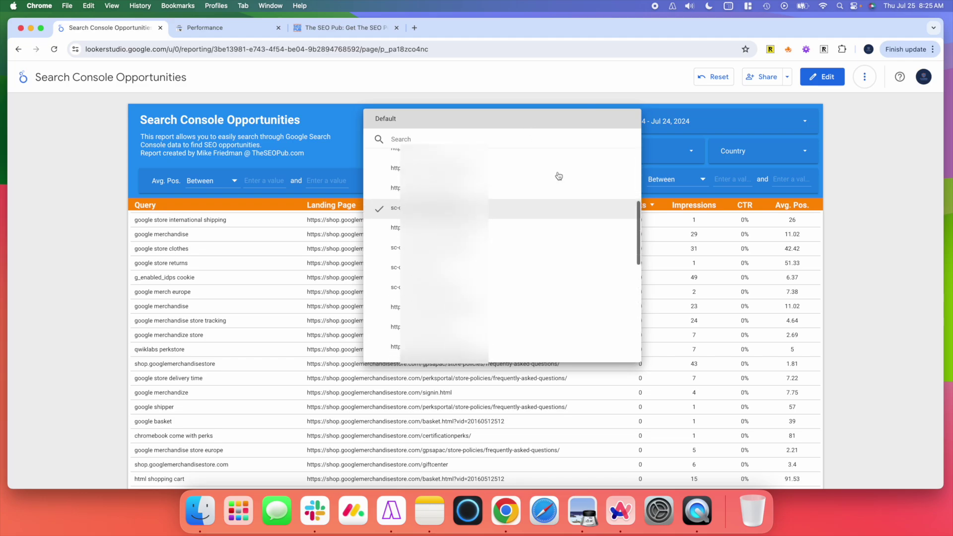
pyautogui.click(554, 97)
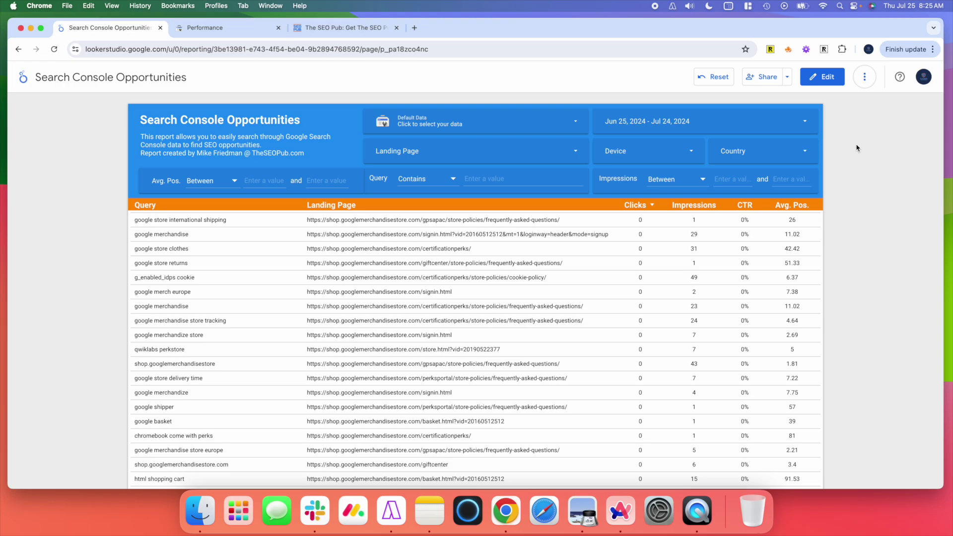
pyautogui.click(421, 150)
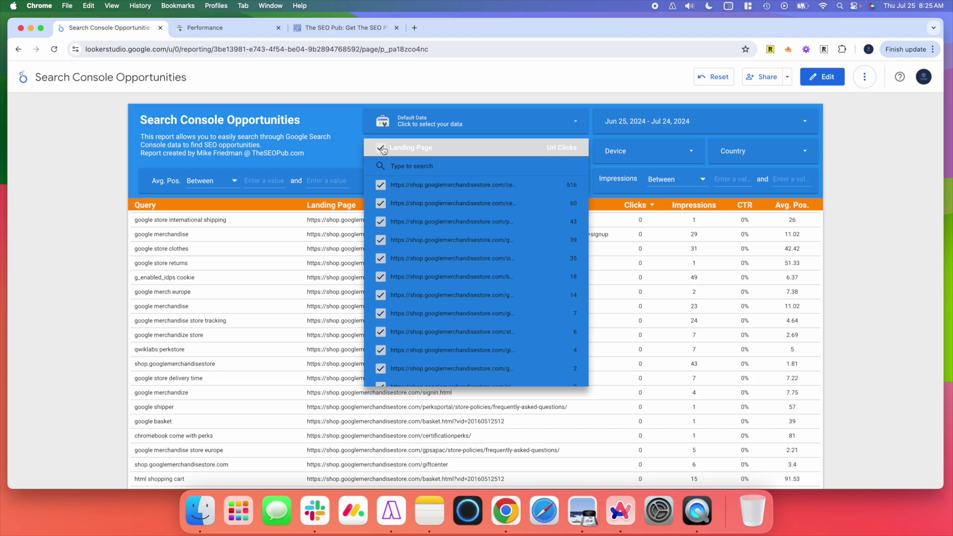
pyautogui.click(890, 171)
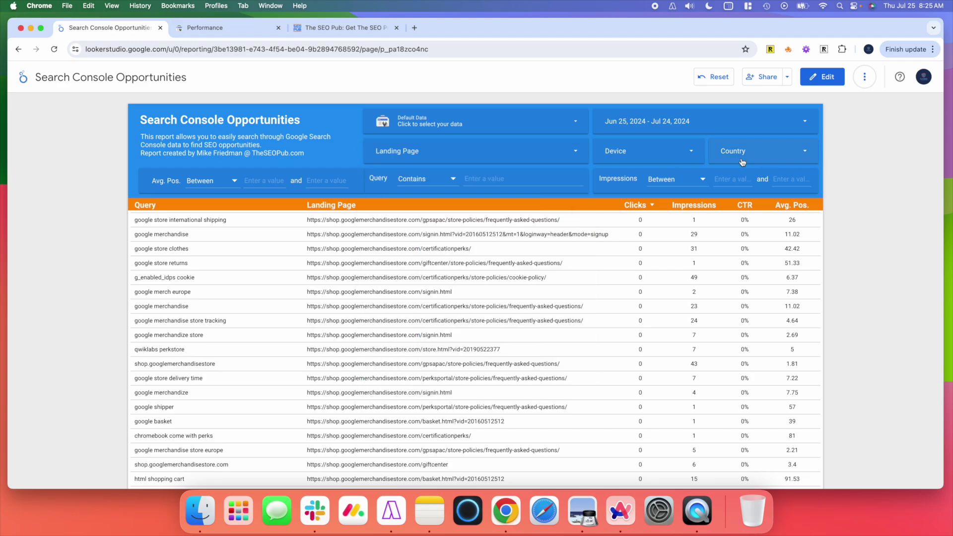
pyautogui.click(685, 151)
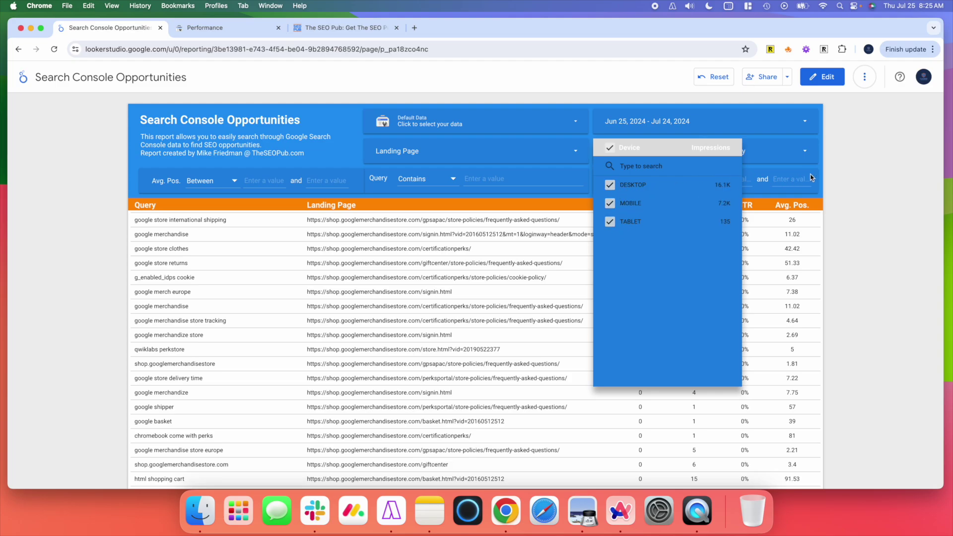
pyautogui.click(868, 155)
pyautogui.click(794, 151)
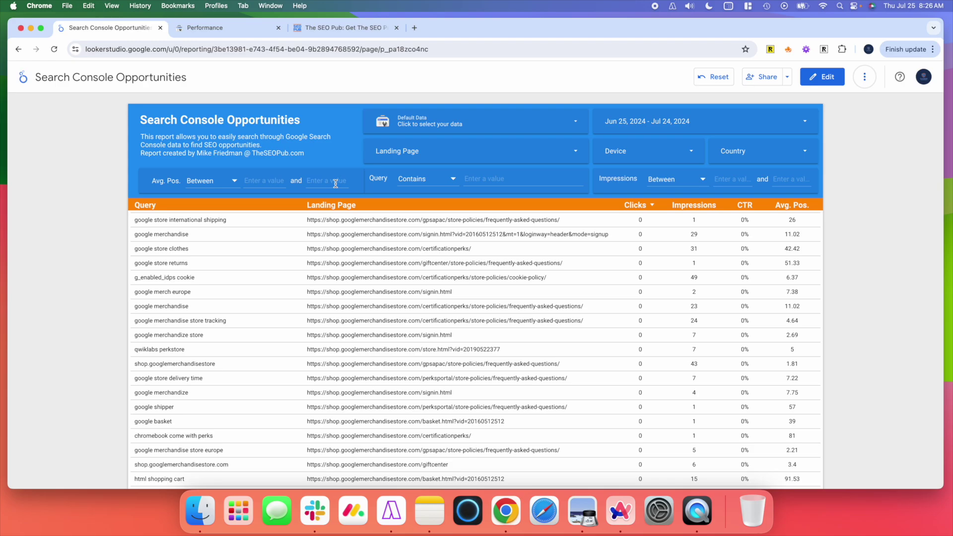
pyautogui.click(227, 181)
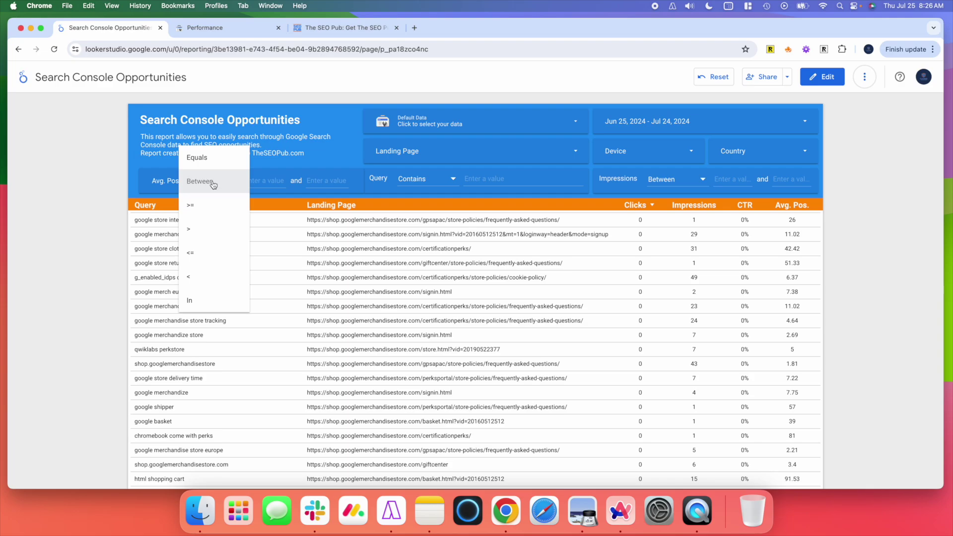
pyautogui.click(99, 196)
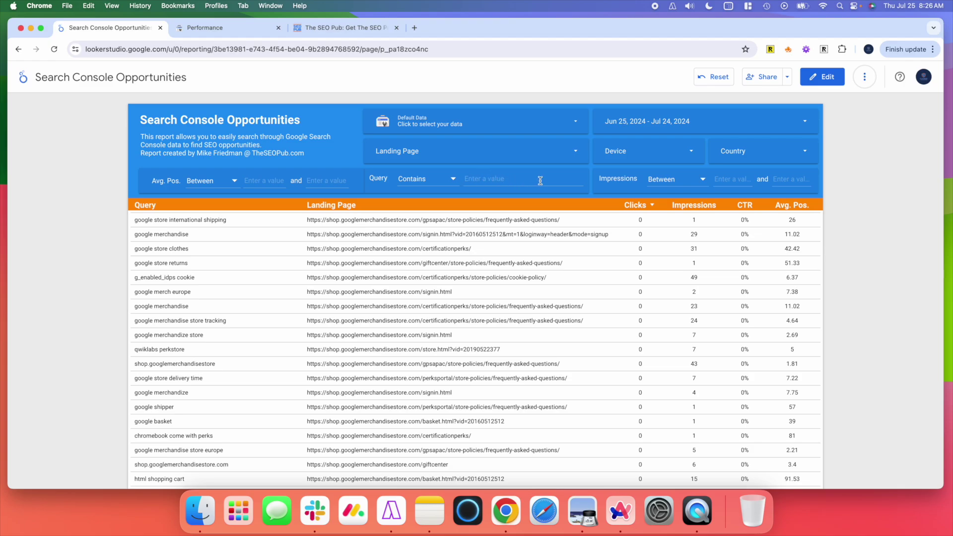
pyautogui.click(419, 180)
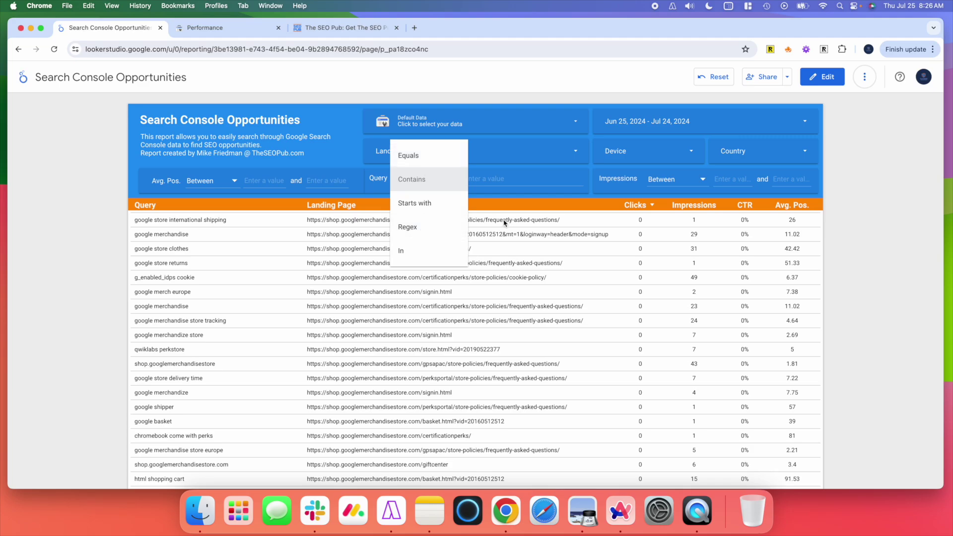
pyautogui.click(637, 174)
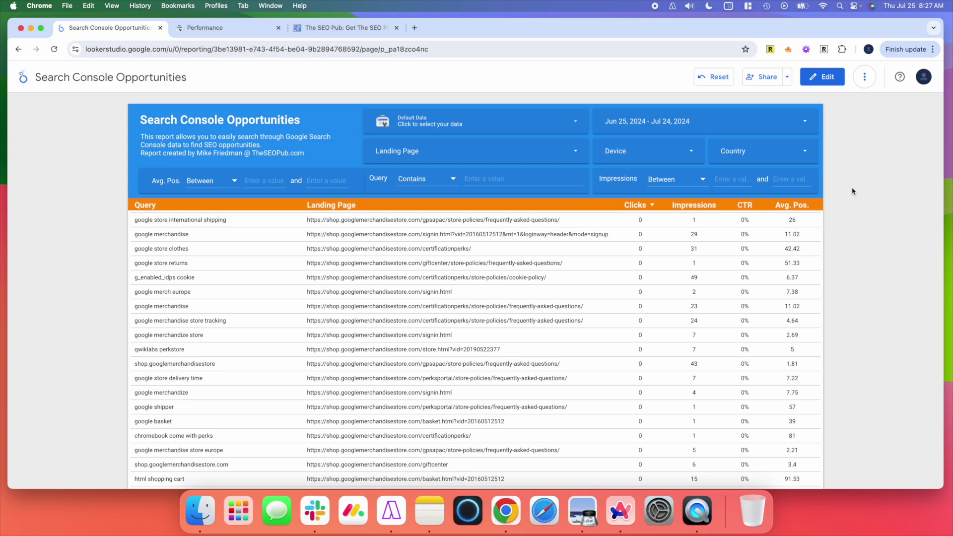
# Check the Impressions filter operators, then apply the 'This year' date range (Jan 1 – Dec 31, 2024).
pyautogui.click(660, 180)
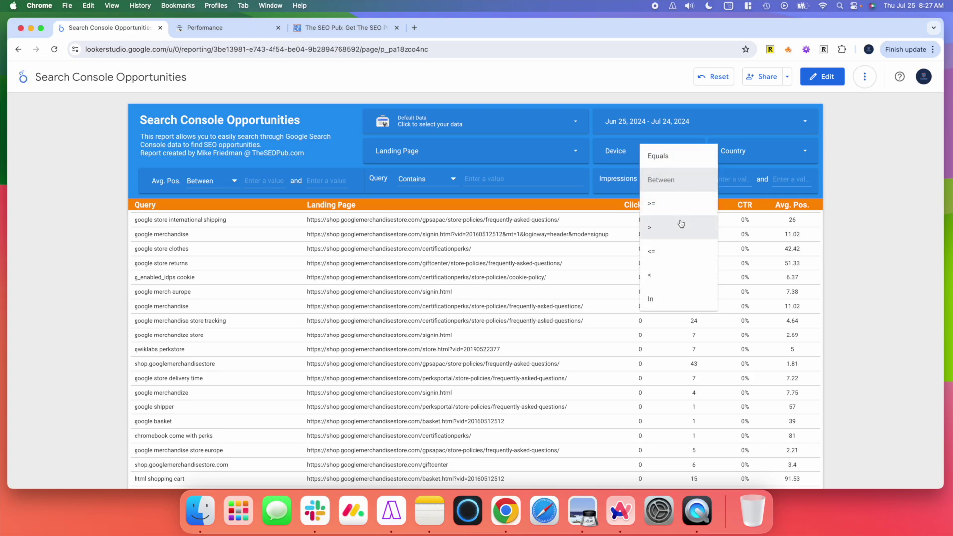
pyautogui.click(857, 215)
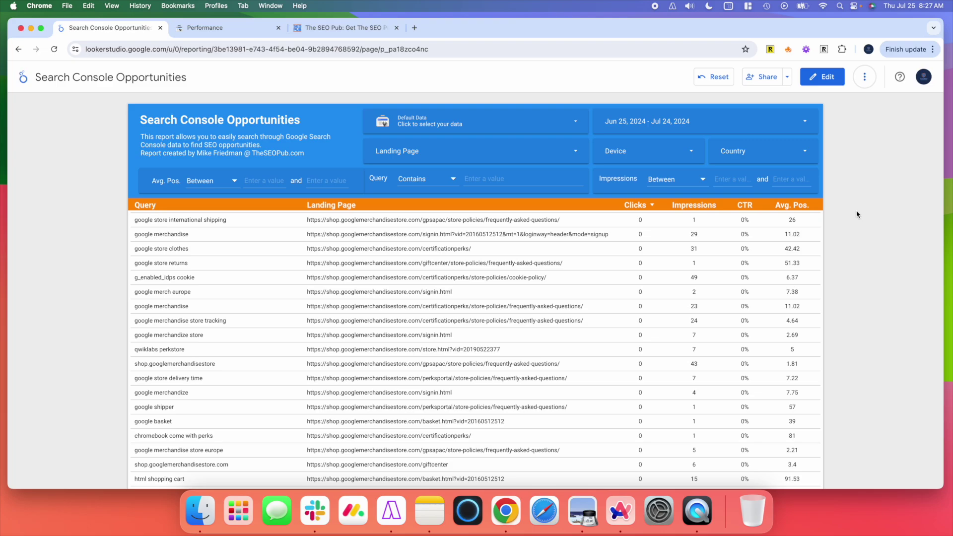
pyautogui.click(794, 124)
pyautogui.click(790, 128)
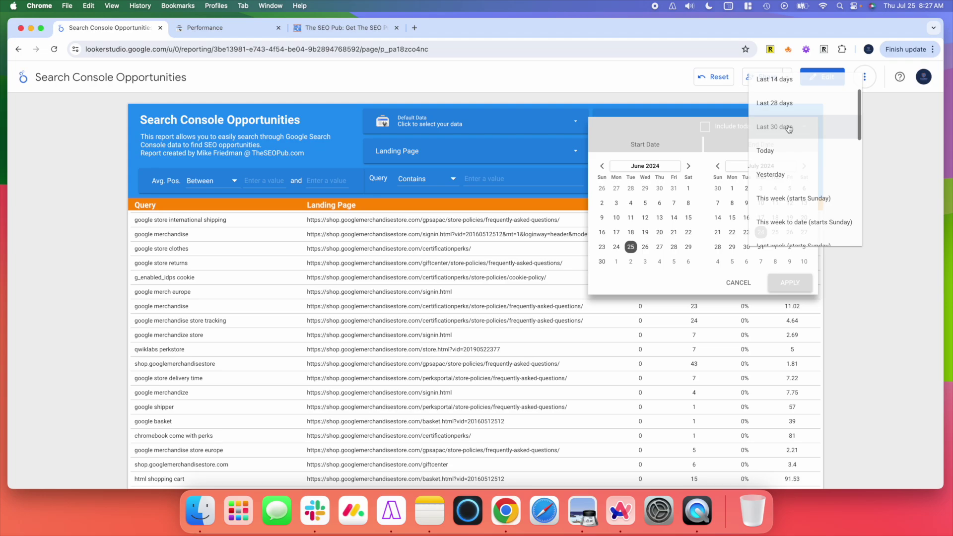
pyautogui.scroll(-5, 814, 221)
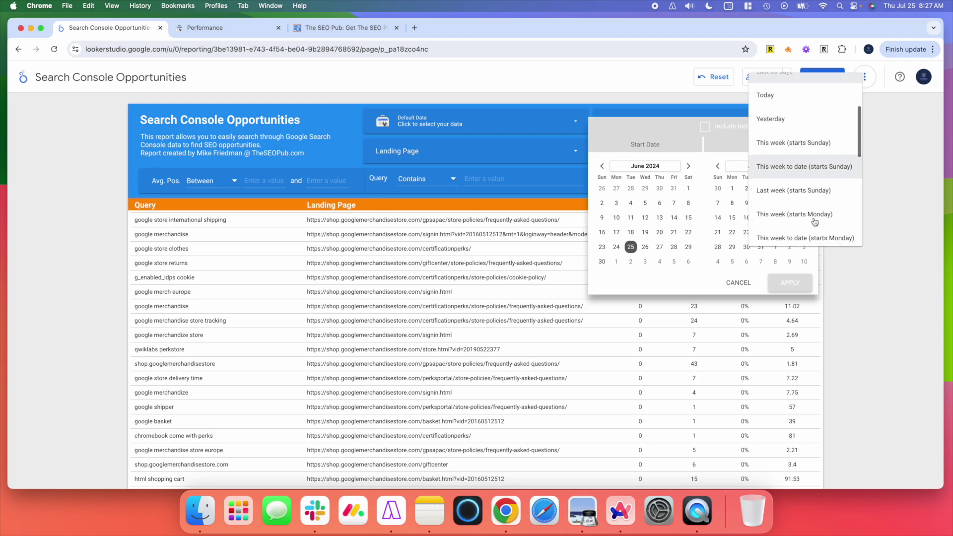
pyautogui.scroll(-4, 809, 221)
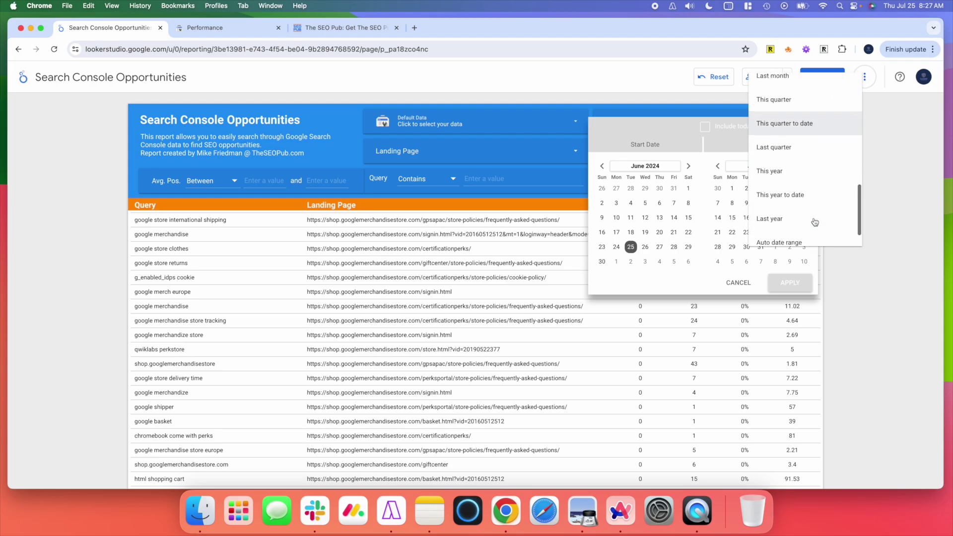
pyautogui.click(788, 169)
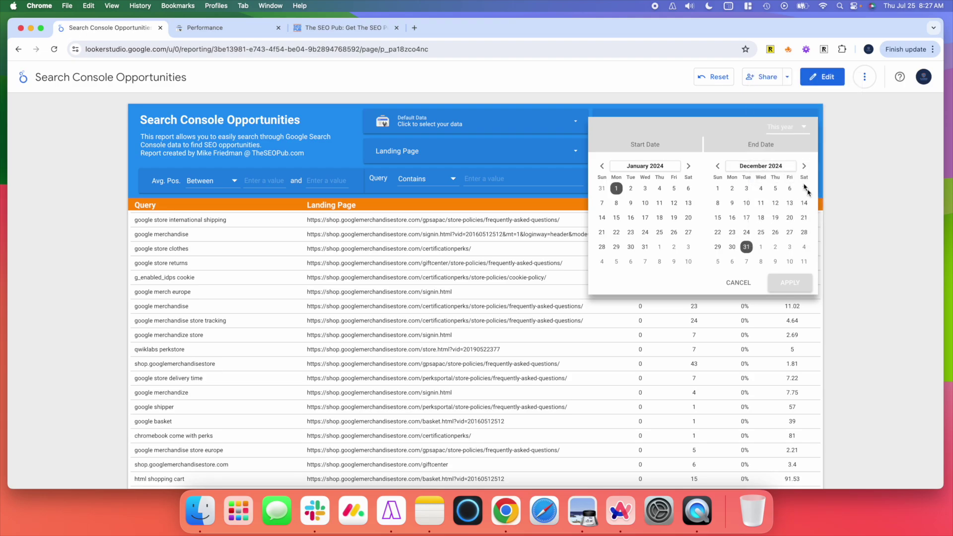
pyautogui.click(795, 283)
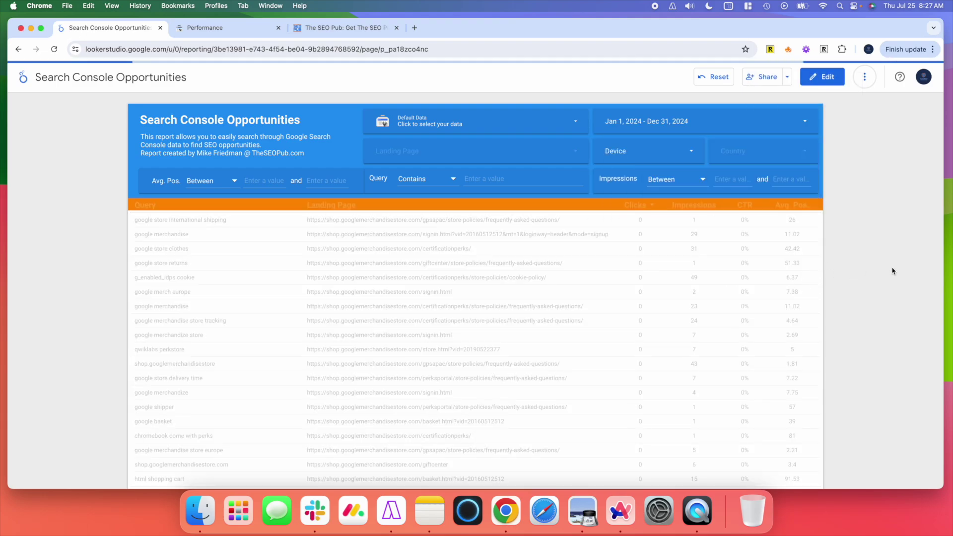
# Confirm the table shows 1-100 / 59230 rows, then open the Default Data source selector.
pyautogui.scroll(-3, 816, 273)
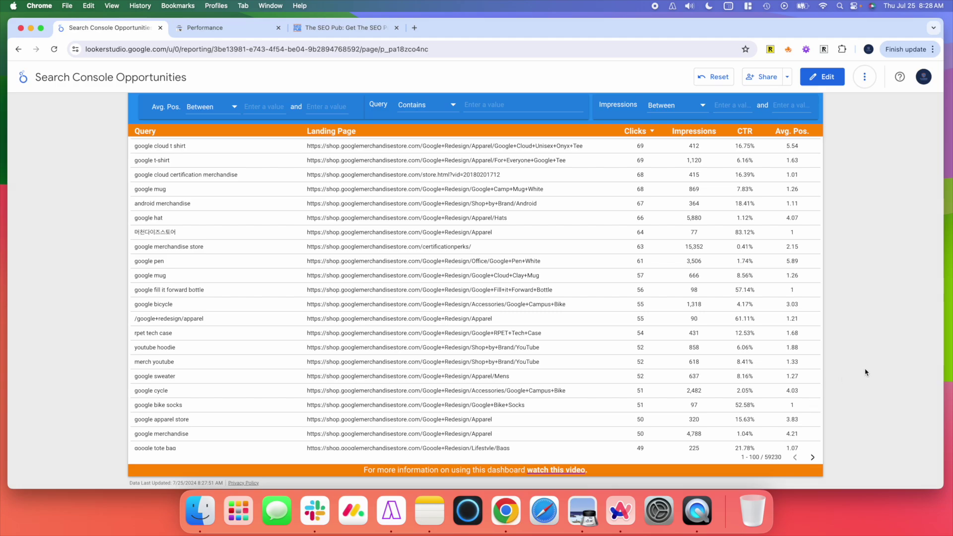
pyautogui.scroll(3, 865, 372)
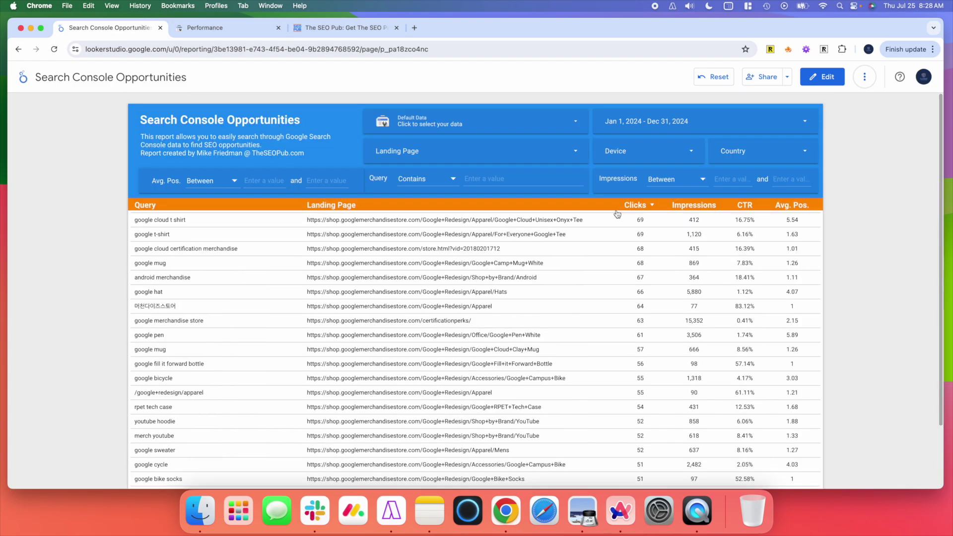
pyautogui.click(451, 118)
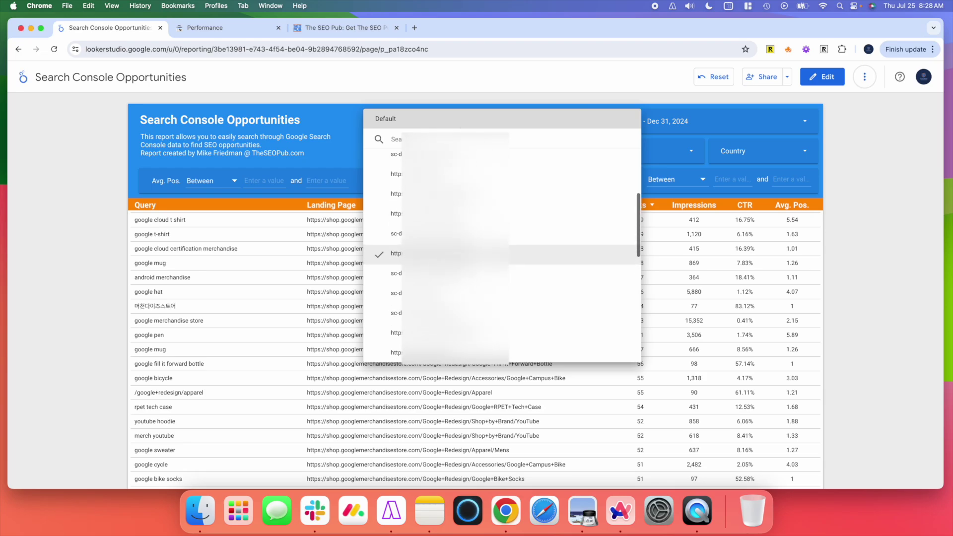
# Switch the data source to sc-domain:taskade.com and set the start date to April 24, 2024.
pyautogui.scroll(-2, 501, 248)
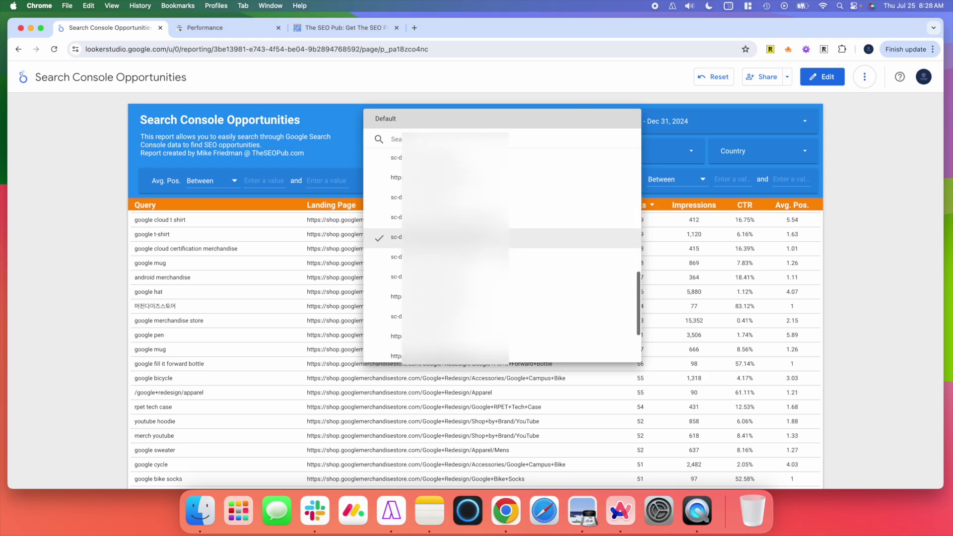
pyautogui.click(437, 199)
pyautogui.click(755, 123)
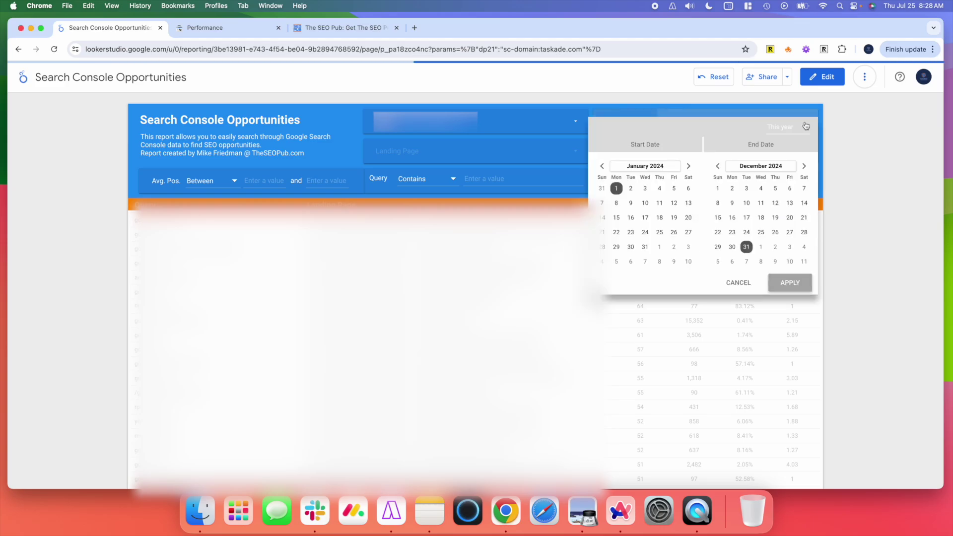
pyautogui.click(782, 130)
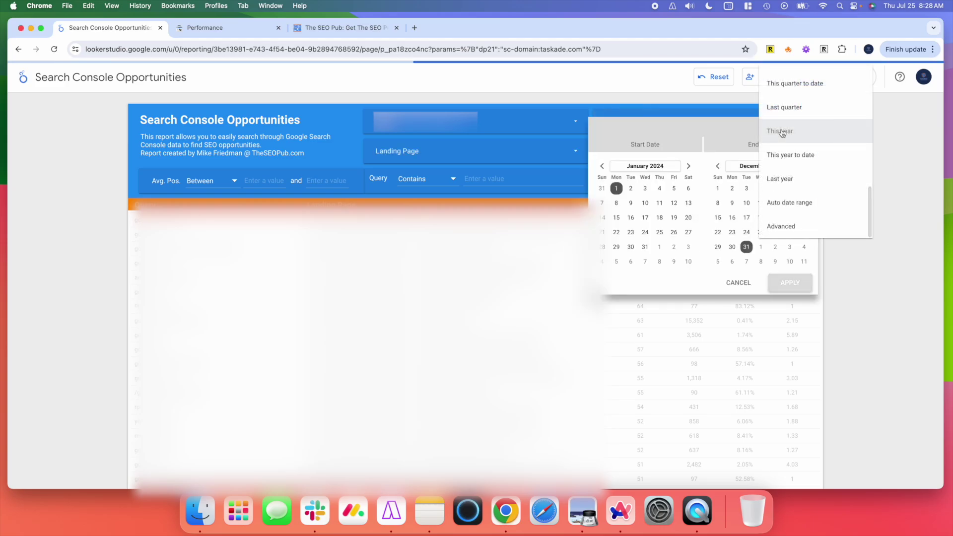
pyautogui.click(785, 130)
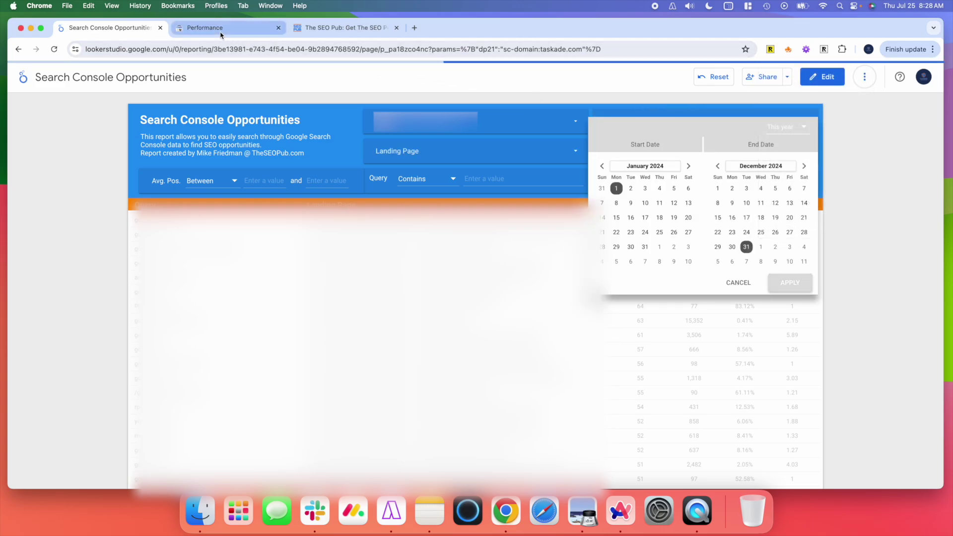
pyautogui.click(689, 166)
pyautogui.click(688, 166)
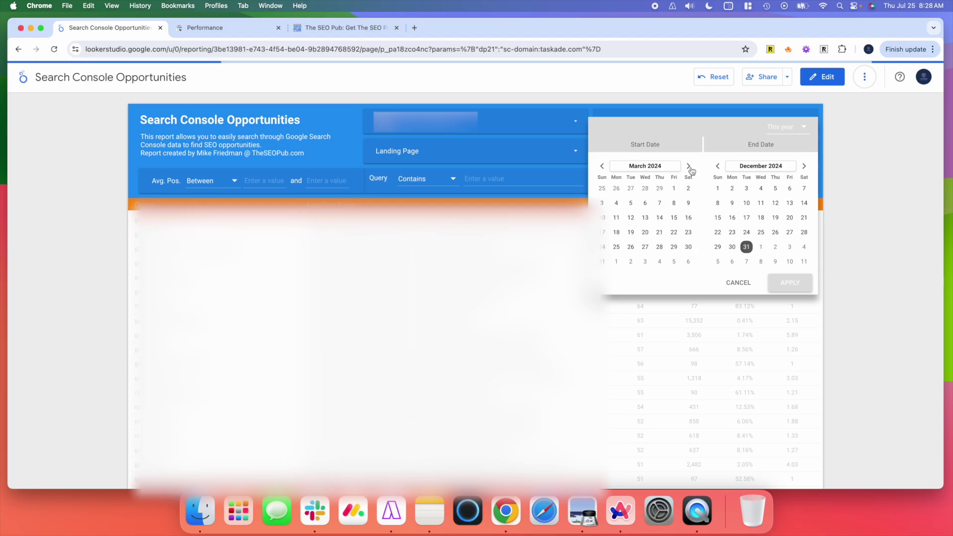
pyautogui.click(688, 166)
pyautogui.click(645, 232)
# Set the end date to July 23, 2024 and apply the date range.
pyautogui.click(718, 167)
pyautogui.click(717, 166)
pyautogui.click(717, 166)
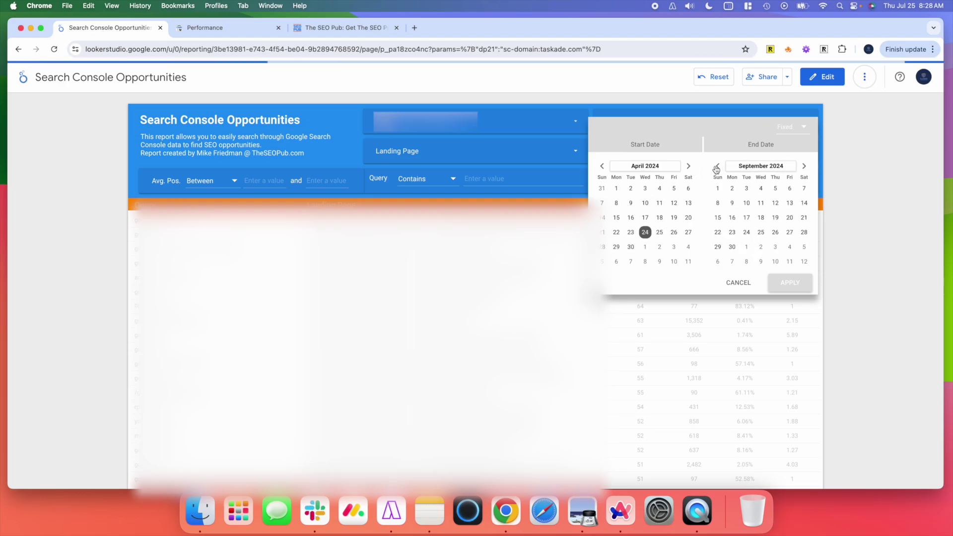
pyautogui.click(717, 167)
pyautogui.click(717, 166)
pyautogui.click(746, 232)
pyautogui.click(797, 286)
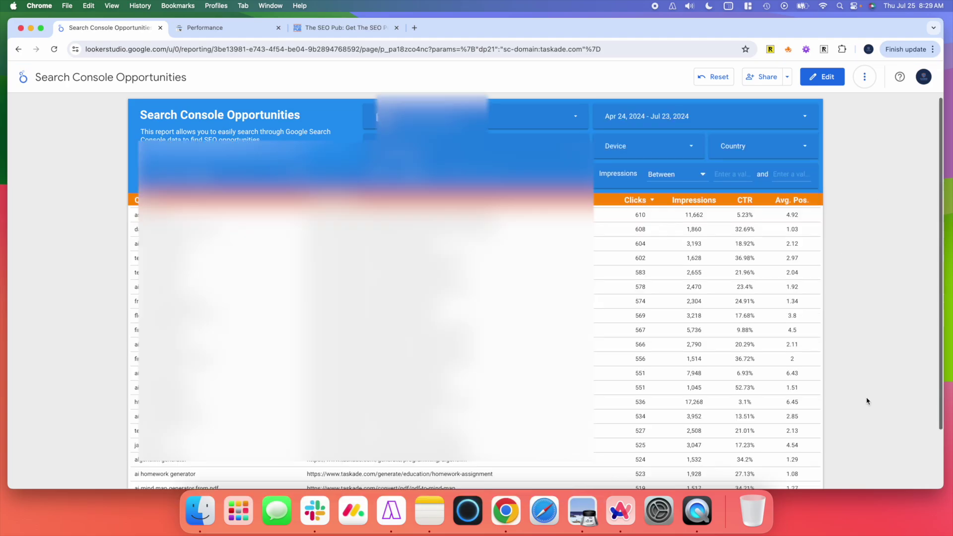
pyautogui.scroll(-3, 866, 398)
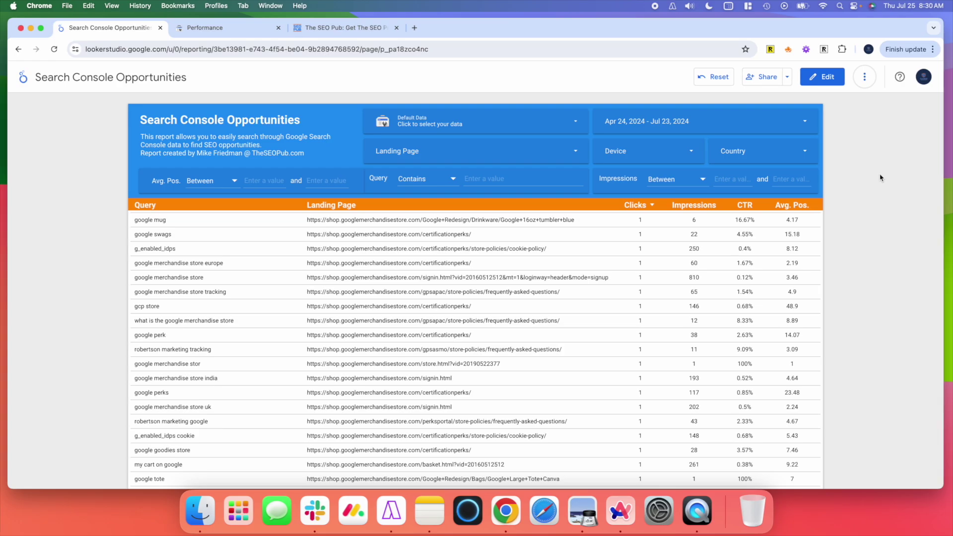
# View the More options menu (Refresh data, Make a copy, Present) and close it unchanged.
pyautogui.click(868, 77)
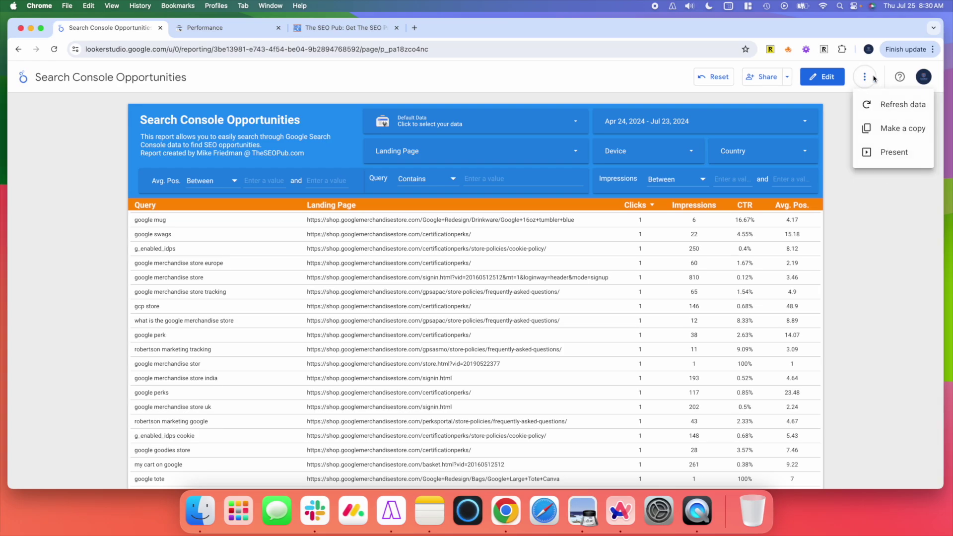
pyautogui.click(899, 229)
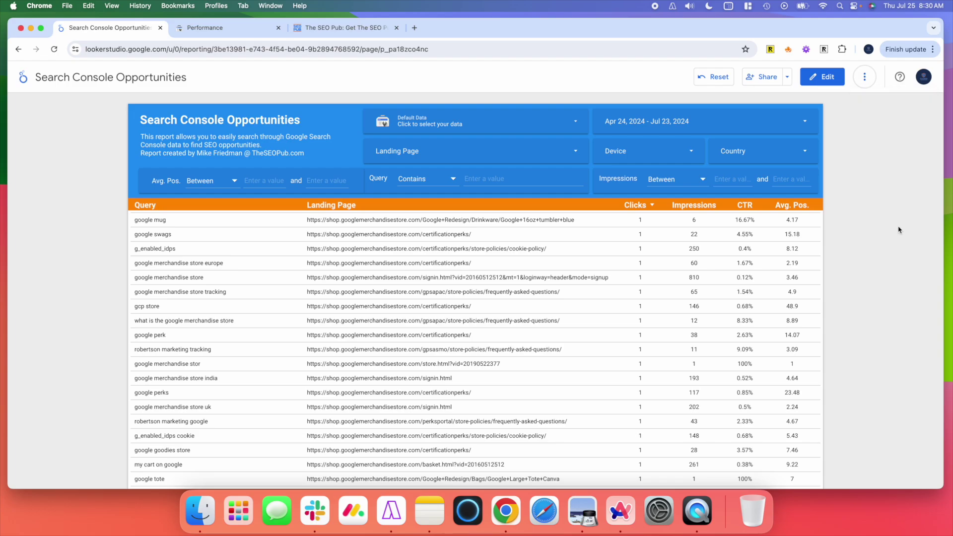
# Switch to The SEO Pub website tab in Chrome.
pyautogui.click(348, 31)
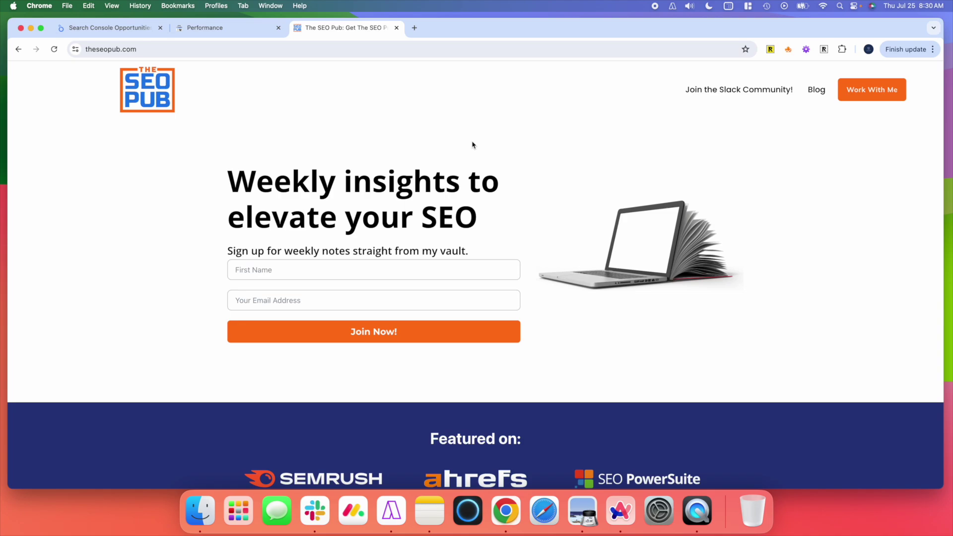